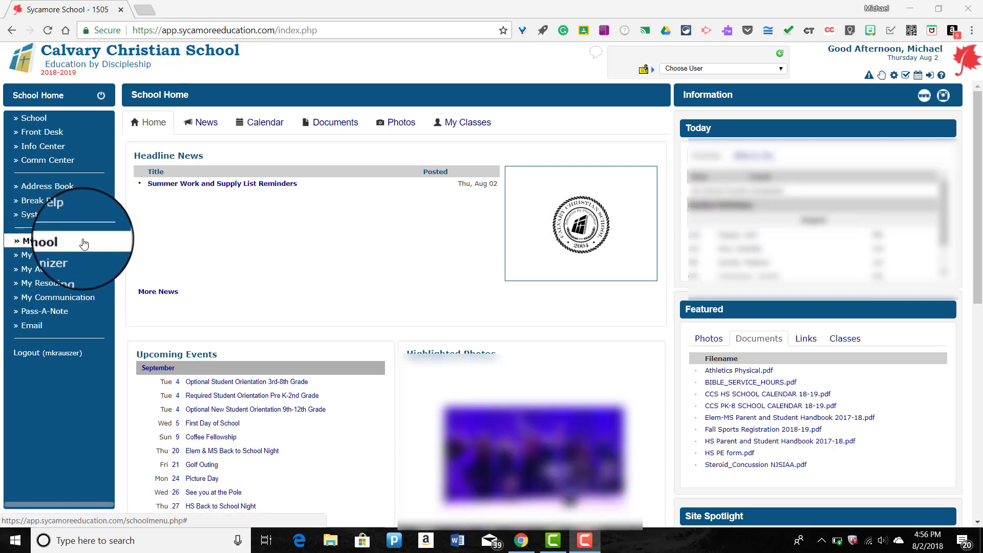
Open the grade book assignments of the 12 AP Literature & Composition class from the teacher's own class list.
{"action": "left_click", "coordinate": [84, 243]}
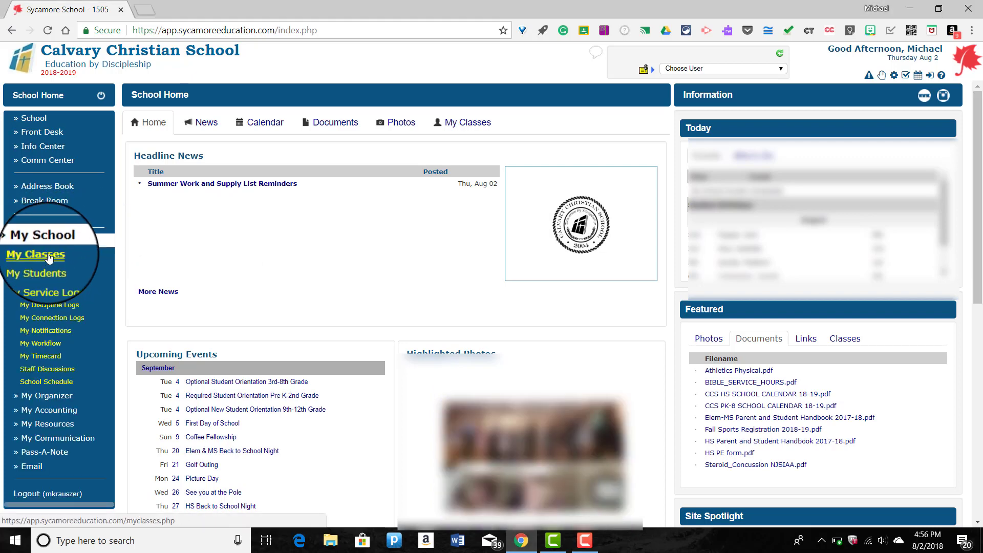
{"action": "left_click", "coordinate": [47, 255]}
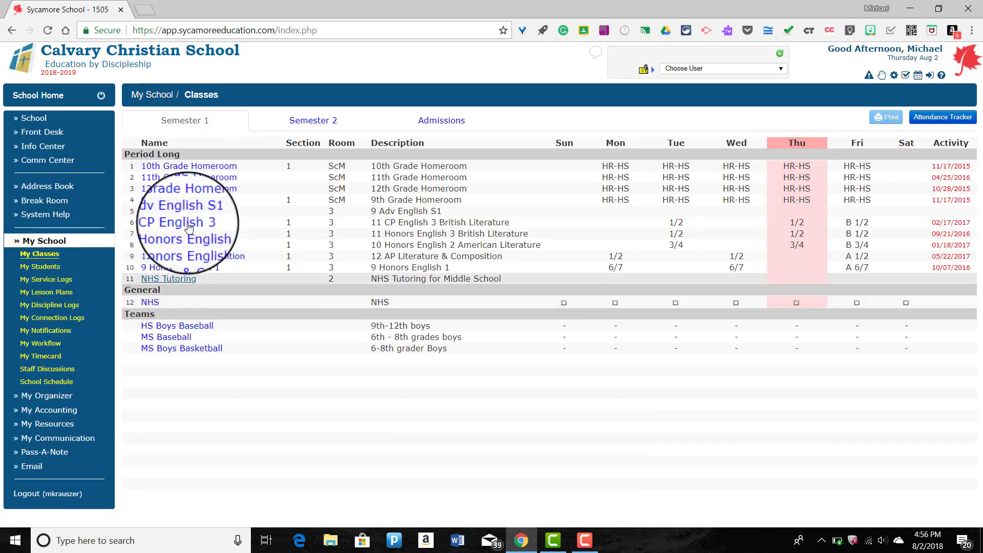
{"action": "left_click", "coordinate": [205, 261]}
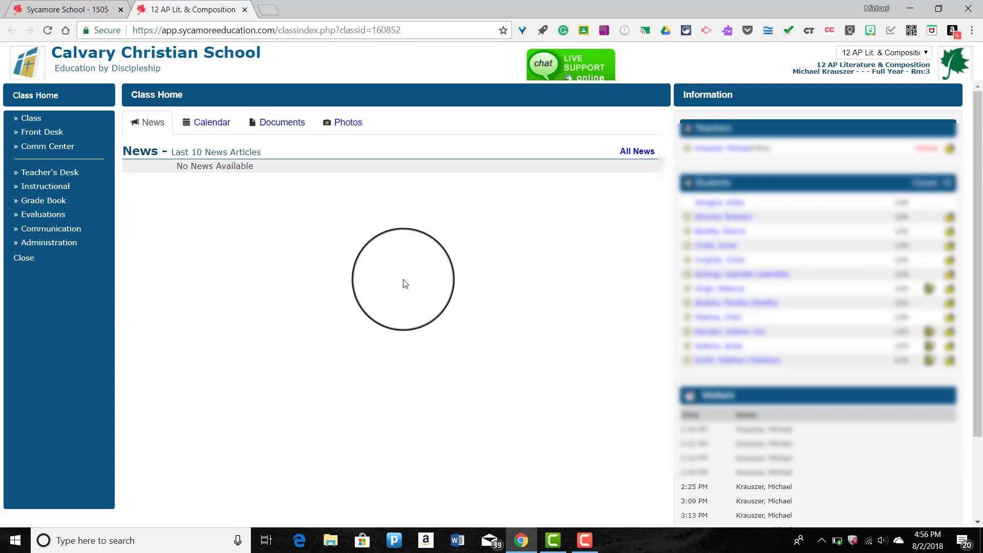
{"action": "left_click", "coordinate": [69, 206]}
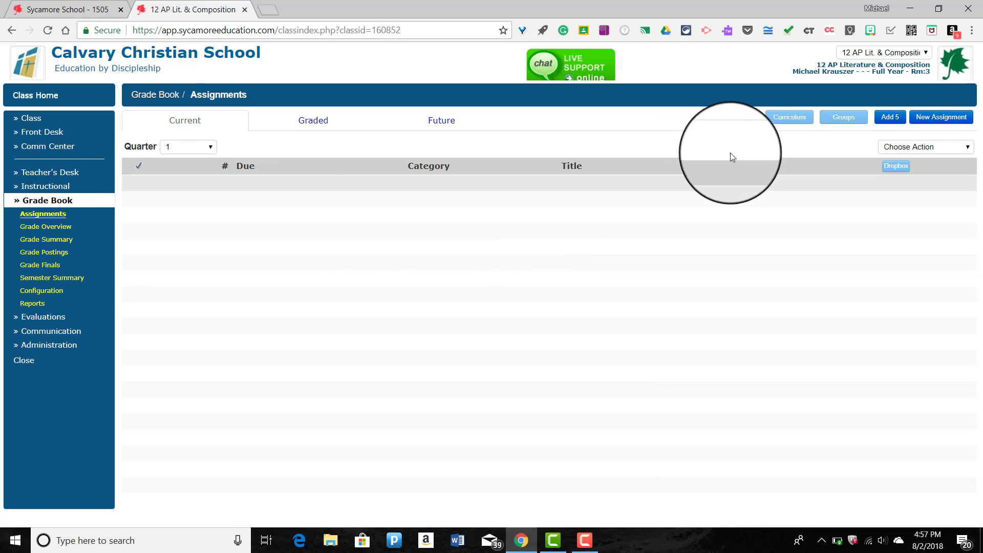
Start a new assignment with due date 08/07/2018 and the title "Poetry Responses", widening its window to show all fields.
{"action": "left_click", "coordinate": [945, 120]}
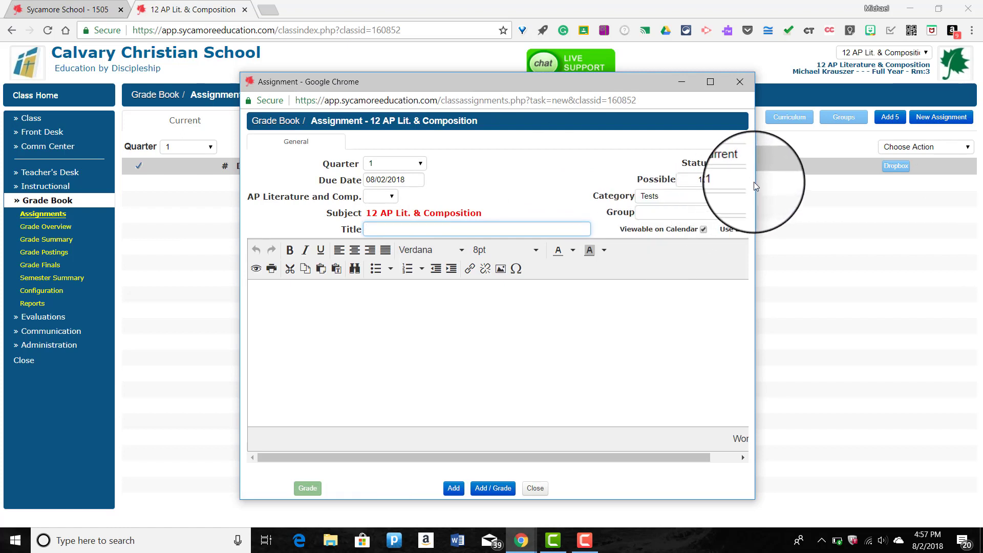
{"action": "left_click_drag", "start_coordinate": [757, 179], "coordinate": [936, 178]}
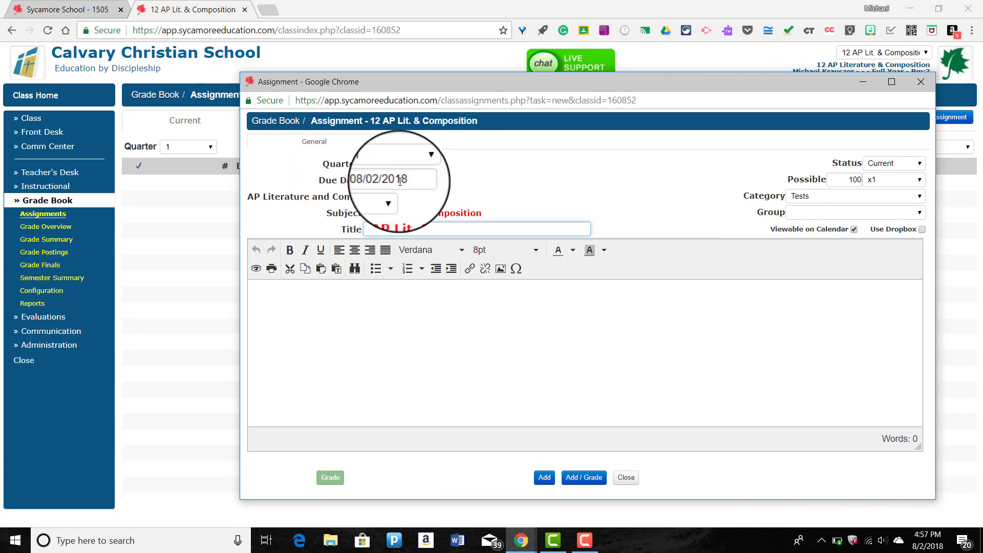
{"action": "left_click", "coordinate": [400, 181]}
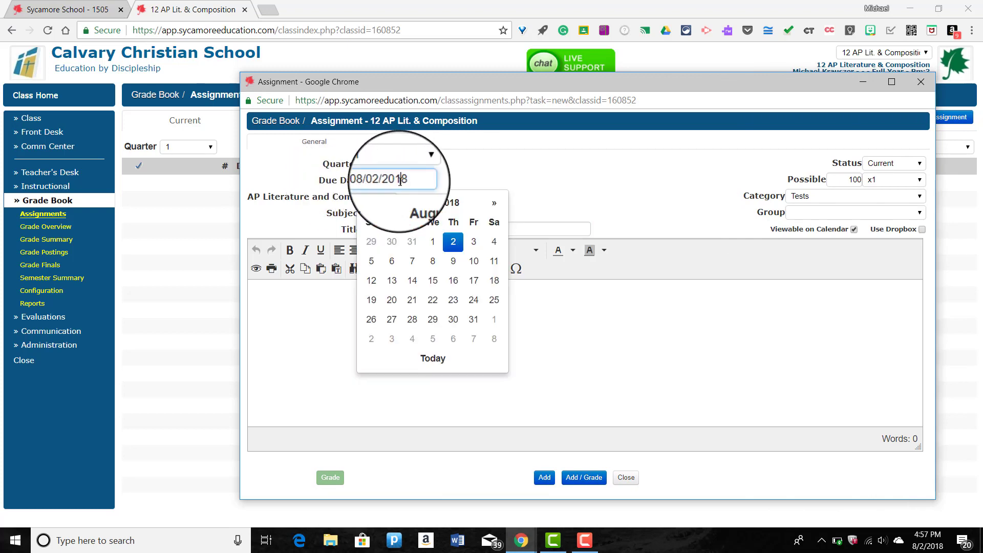
{"action": "left_click", "coordinate": [414, 265]}
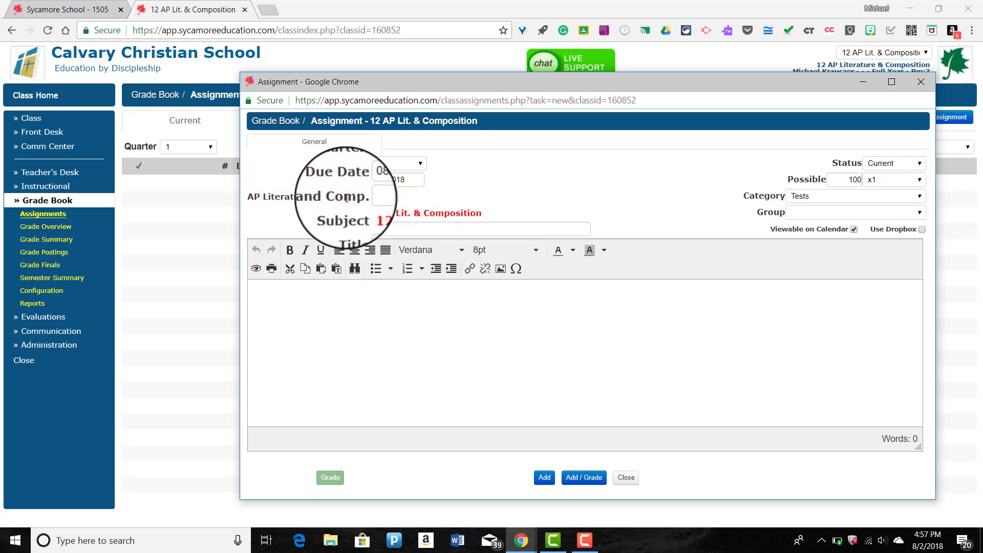
{"action": "left_click", "coordinate": [398, 229]}
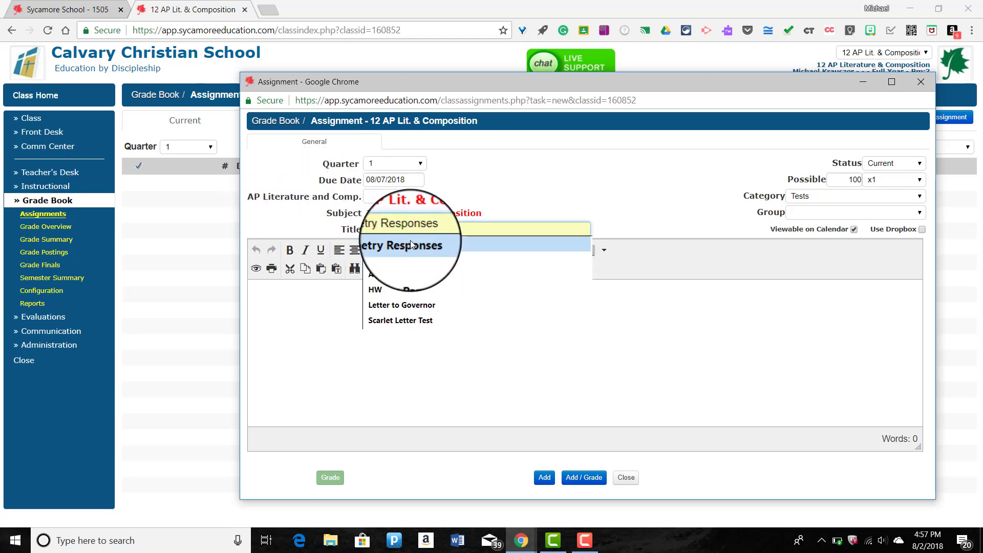
{"action": "left_click", "coordinate": [411, 244]}
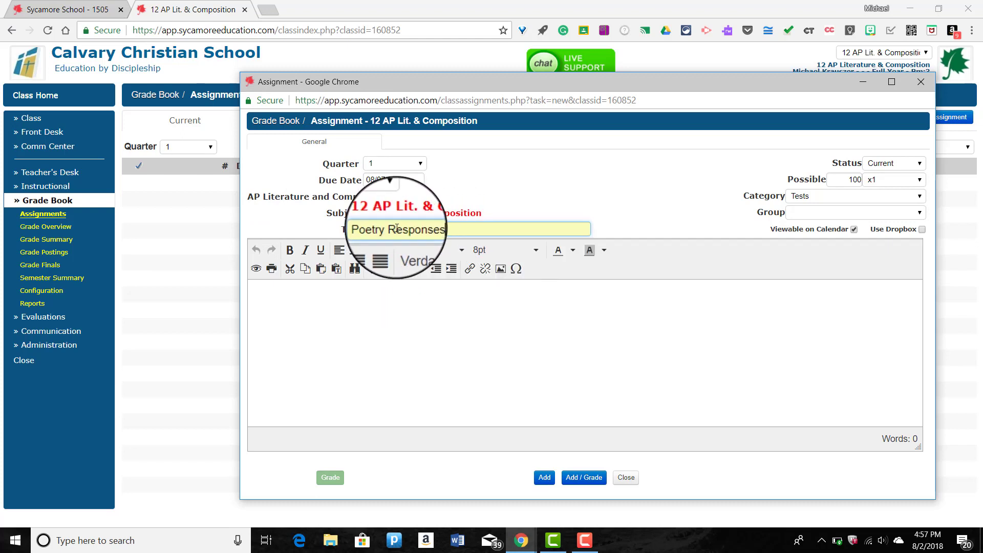
{"action": "left_click", "coordinate": [437, 226]}
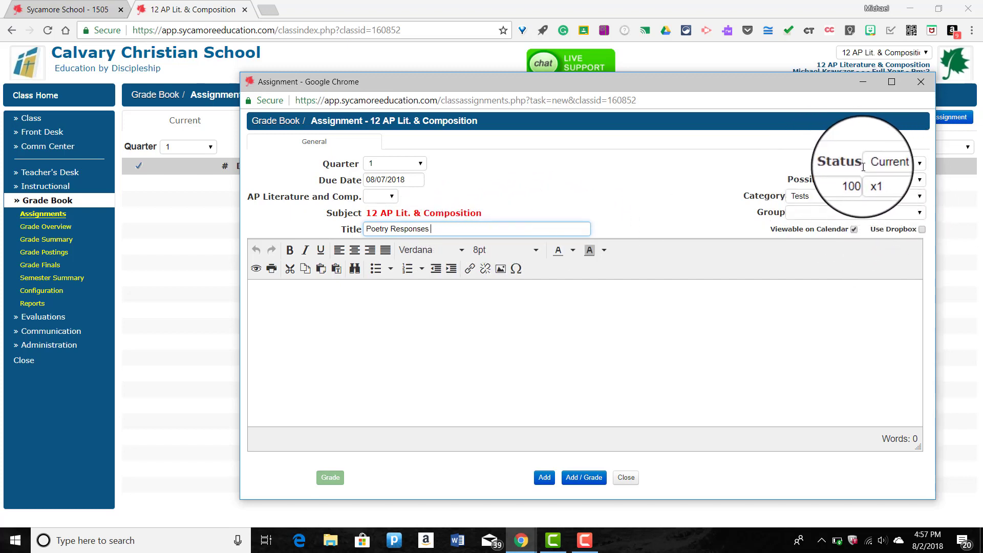
Keep the assignment's status as Current and set its category to HW.
{"action": "left_click", "coordinate": [906, 165]}
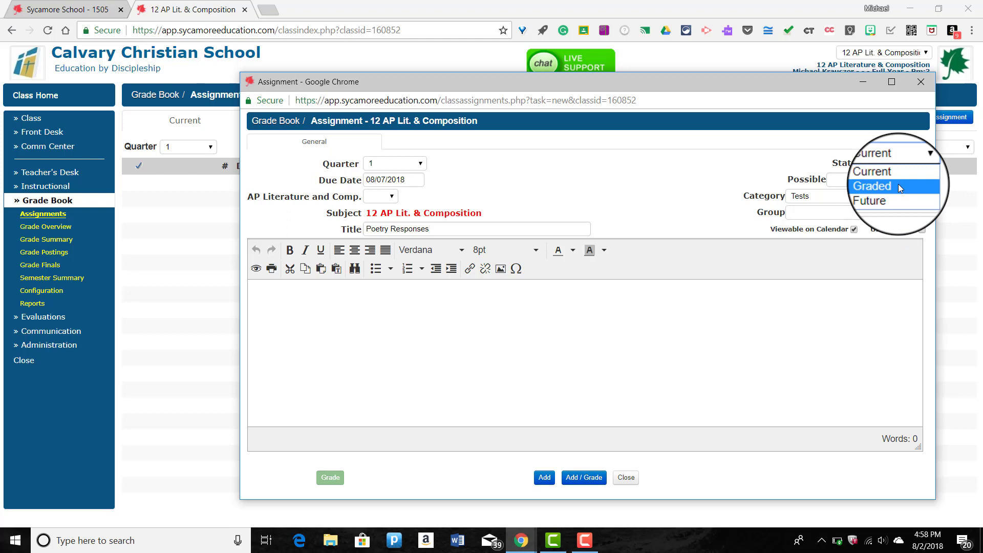
{"action": "left_click", "coordinate": [894, 175]}
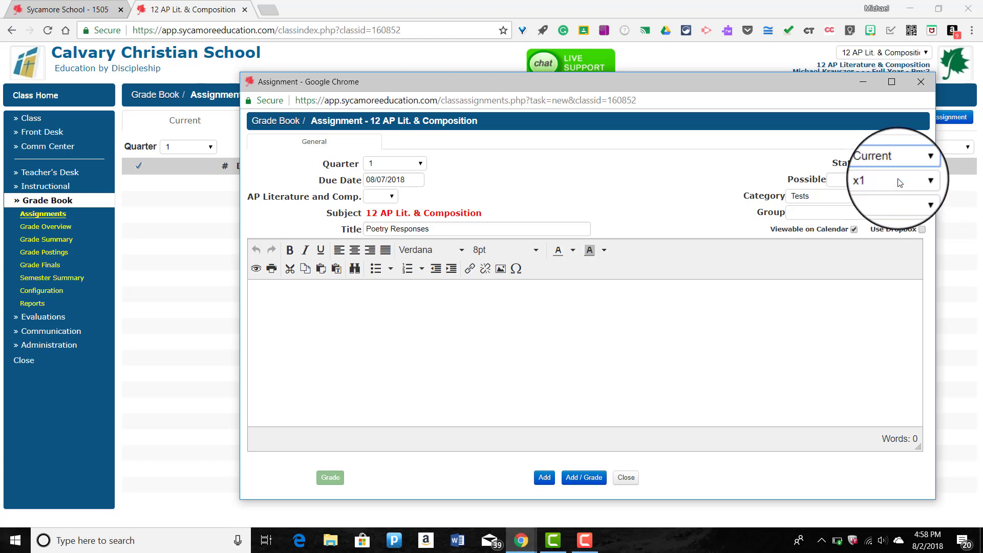
{"action": "left_click", "coordinate": [855, 198]}
{"action": "left_click", "coordinate": [834, 229]}
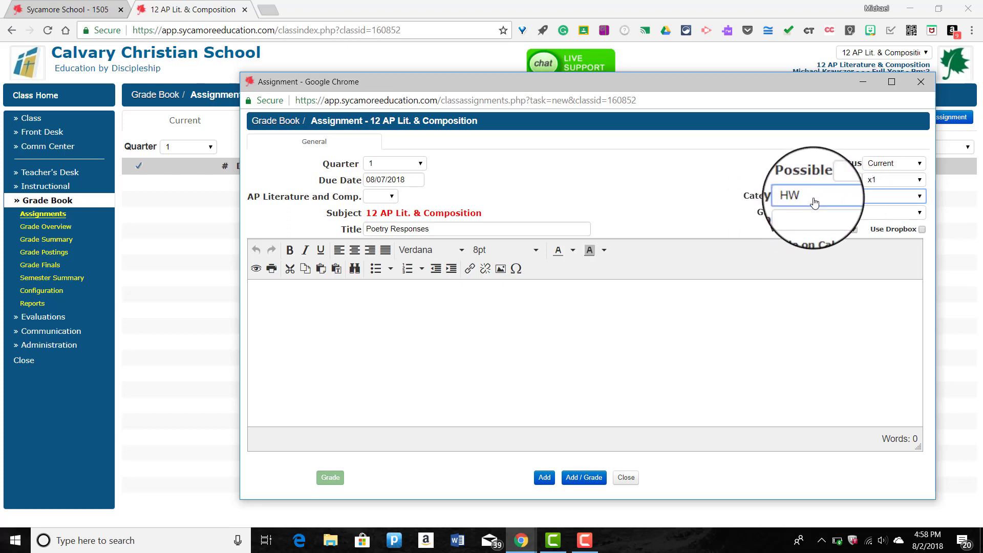
{"action": "left_click", "coordinate": [812, 199]}
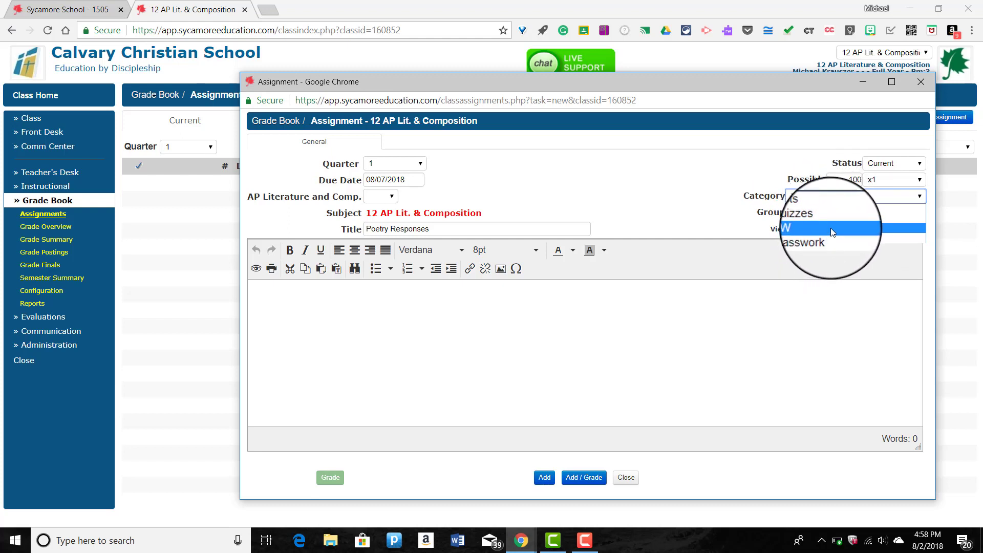
{"action": "left_click", "coordinate": [831, 228]}
Enter the bold description "Your assignment is due the 7th. Please have it complete", add the assignment and close its window.
{"action": "left_click", "coordinate": [435, 338]}
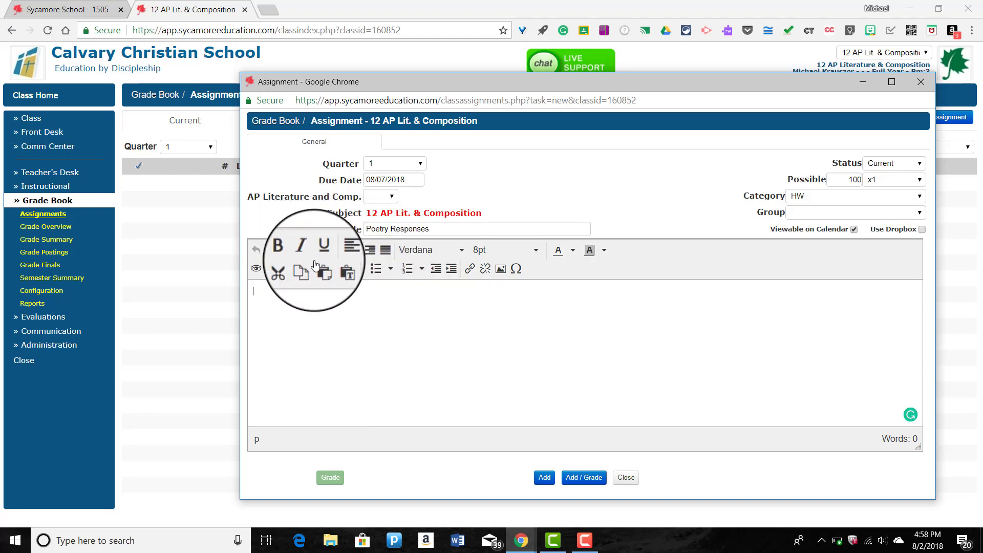
{"action": "left_click", "coordinate": [289, 250]}
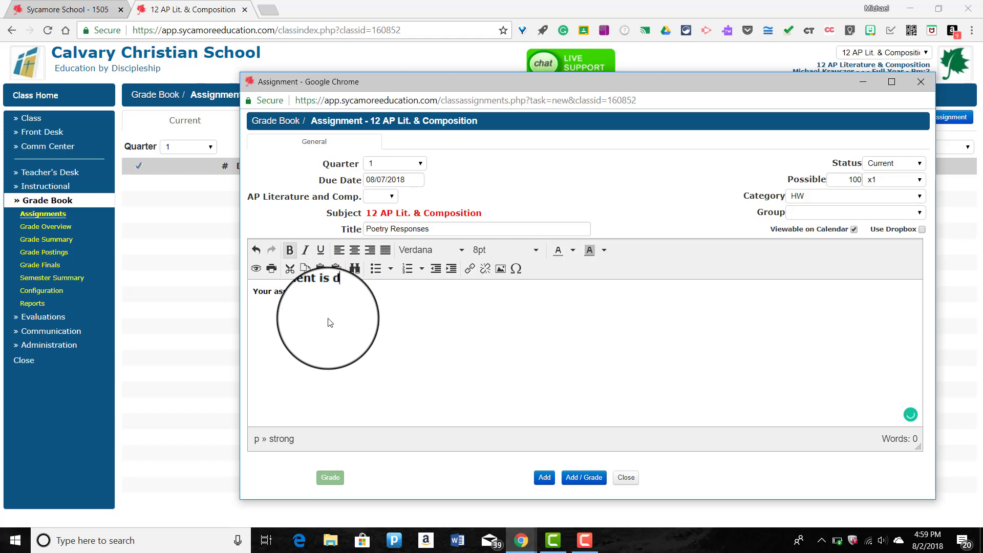
{"action": "type", "text": "ue the 7th. Please have it complete"}
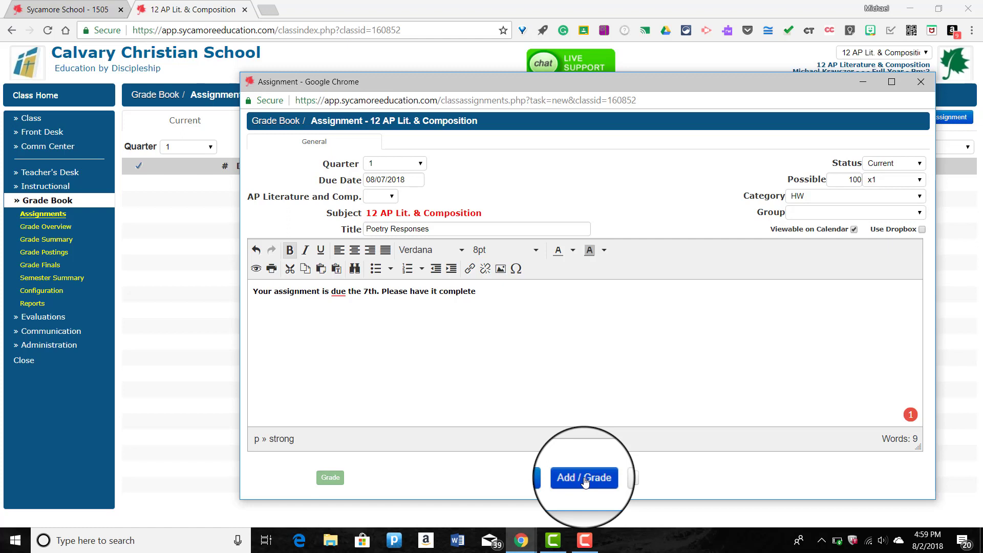
{"action": "left_click", "coordinate": [544, 480]}
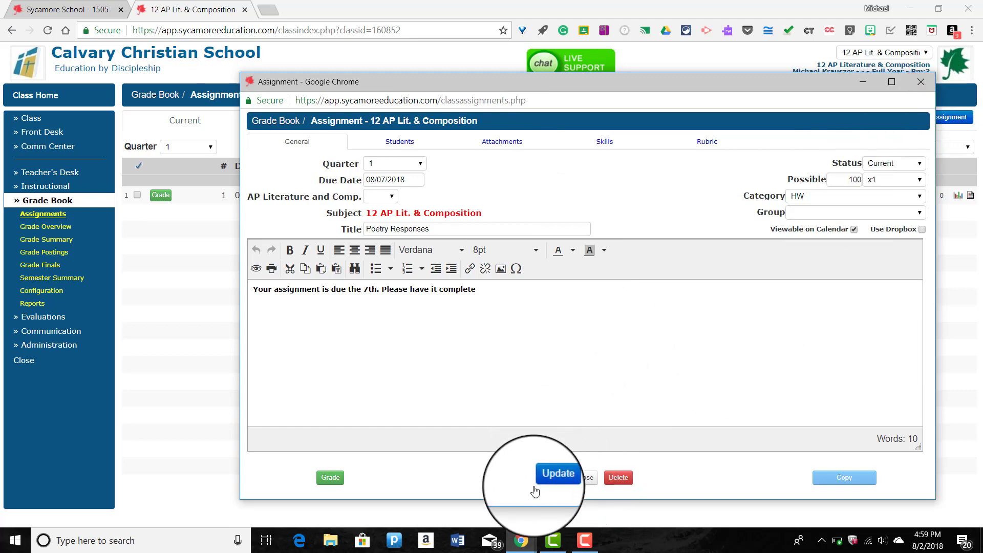
{"action": "left_click", "coordinate": [579, 480]}
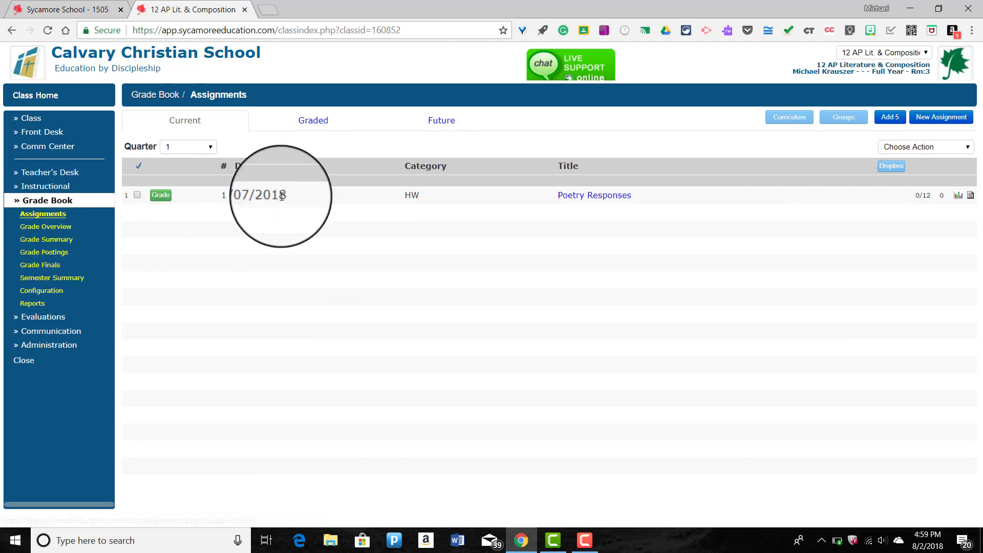
{"action": "left_click_drag", "start_coordinate": [230, 194], "coordinate": [284, 187]}
{"action": "left_click", "coordinate": [425, 191]}
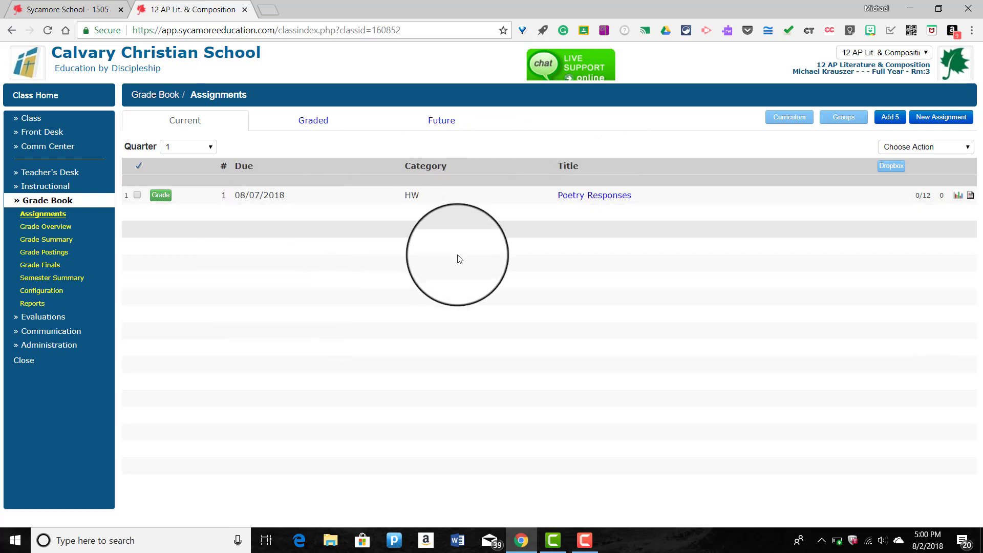
Start another new assignment in the Classwork category with due date 08/06/2018.
{"action": "left_click", "coordinate": [934, 118]}
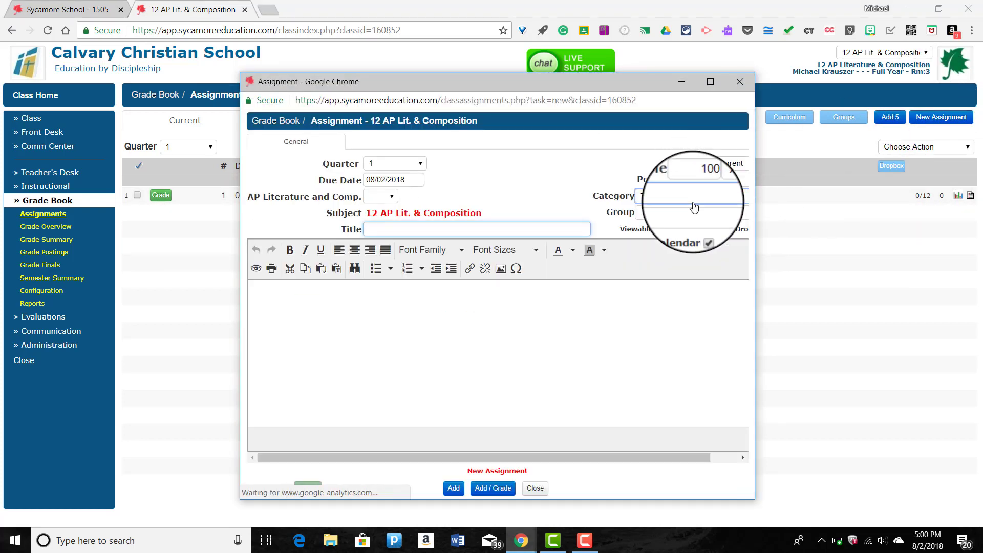
{"action": "left_click", "coordinate": [691, 195]}
{"action": "left_click", "coordinate": [683, 233]}
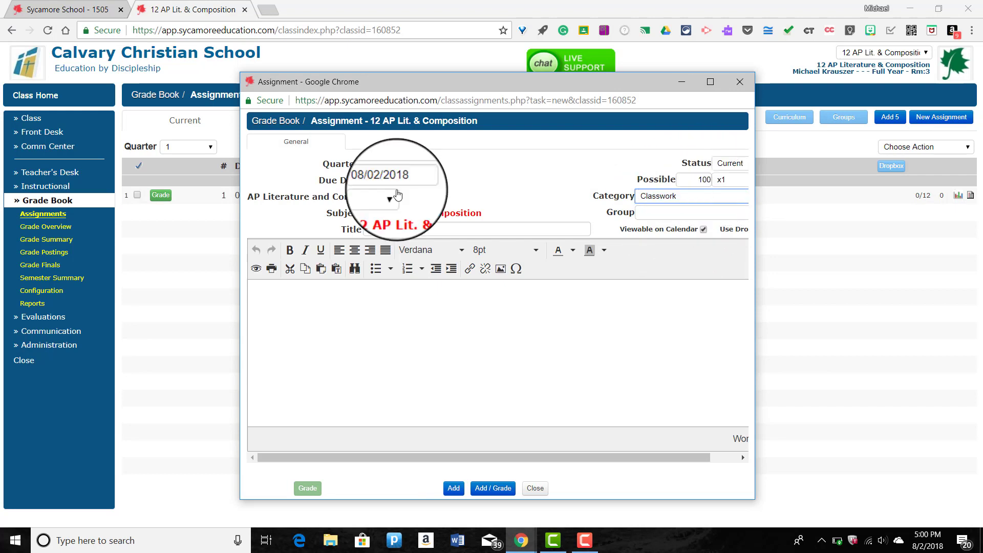
{"action": "left_click", "coordinate": [393, 181]}
{"action": "left_click", "coordinate": [391, 259]}
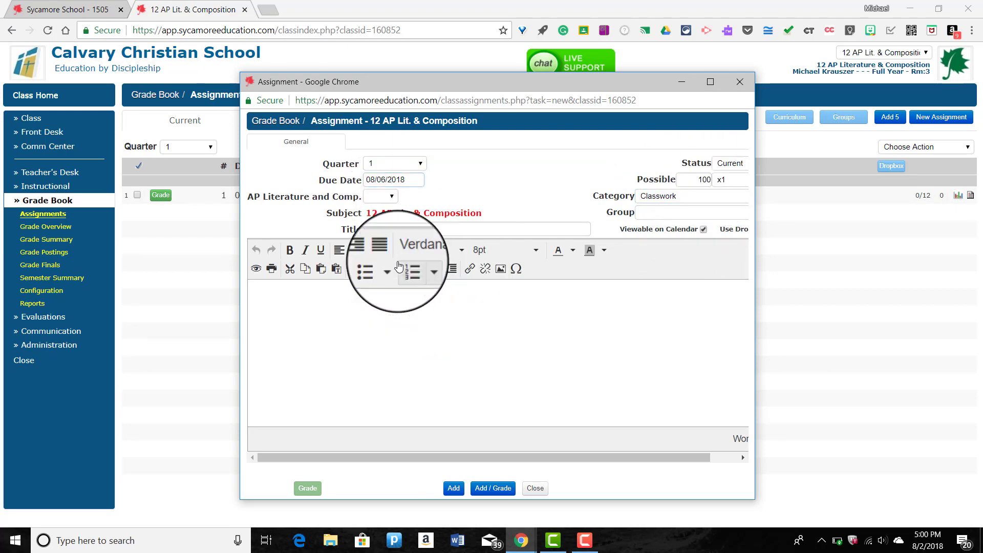
Title the assignment "Poetry Practice", leave its description empty, and add it with its grading sheet opened.
{"action": "left_click", "coordinate": [408, 230]}
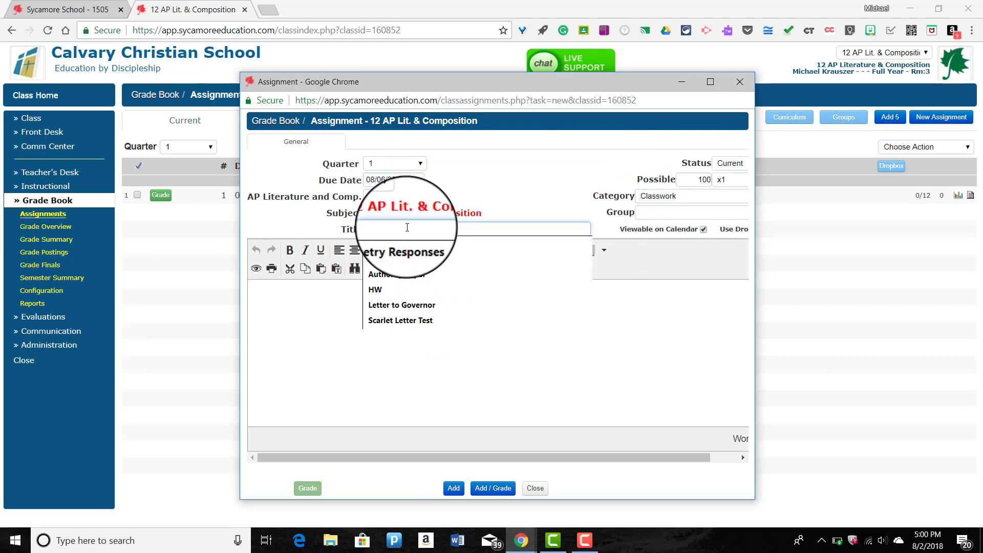
{"action": "type", "text": "Poetry Practice"}
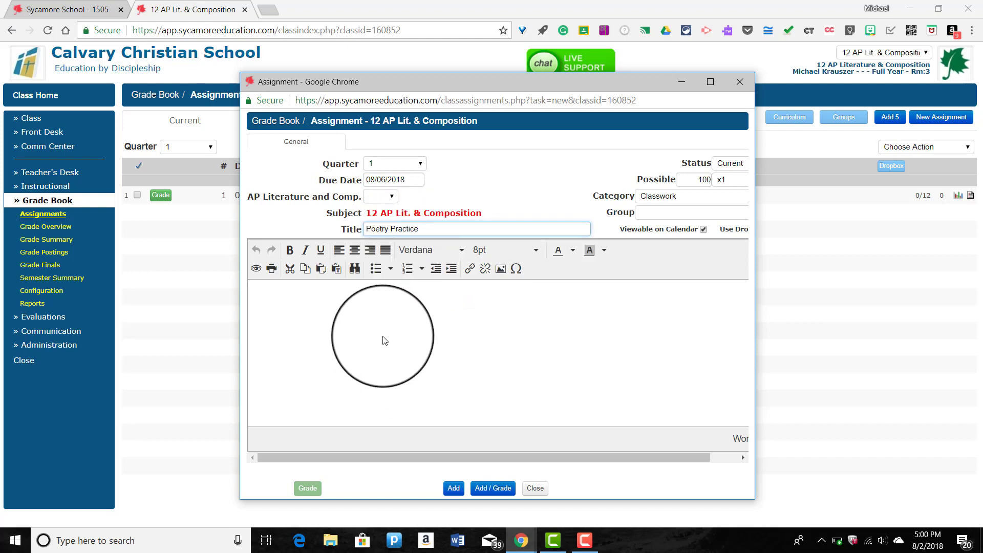
{"action": "left_click", "coordinate": [385, 341]}
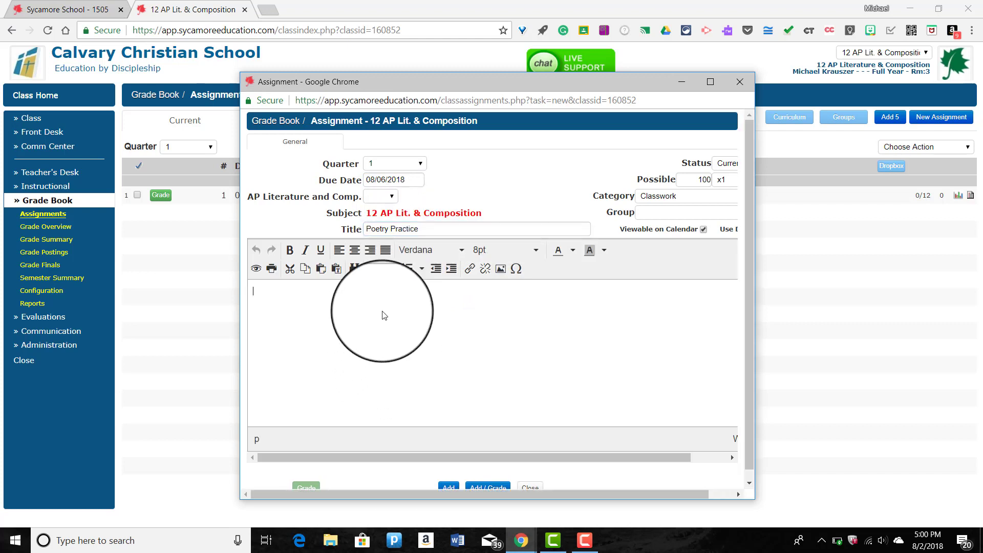
{"action": "scroll", "coordinate": [450, 358], "scroll_direction": "down", "scroll_amount": 1}
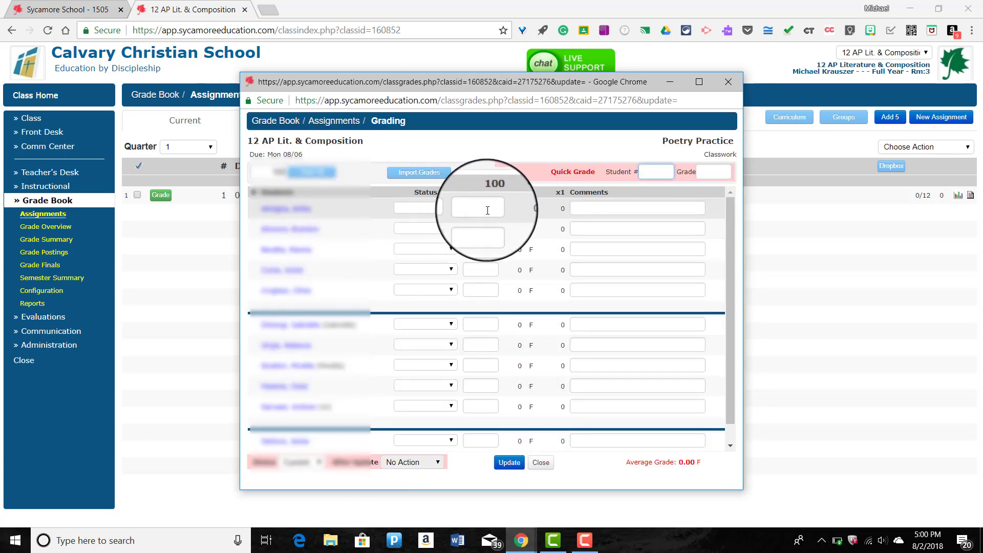
Enter grades 67, 88 and 89 for the first three students, and close the grading sheet without updating.
{"action": "left_click", "coordinate": [487, 210]}
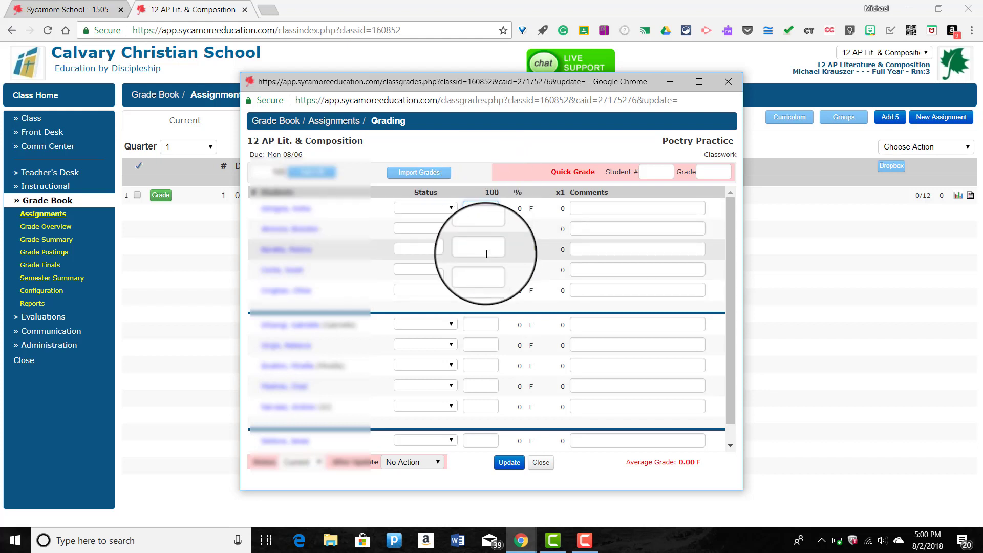
{"action": "type", "text": "6"}
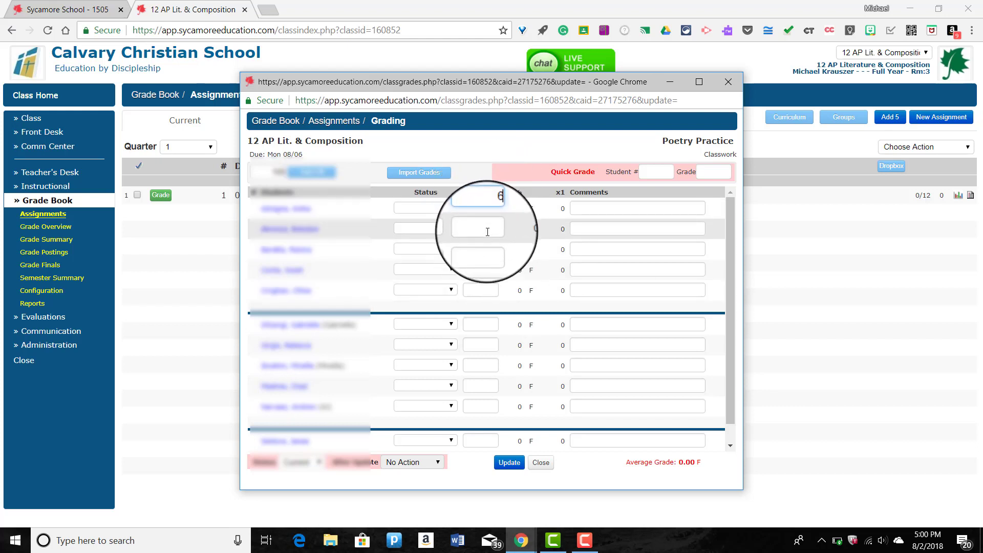
{"action": "type", "text": "7"}
{"action": "left_click", "coordinate": [488, 231]}
{"action": "type", "text": "88"}
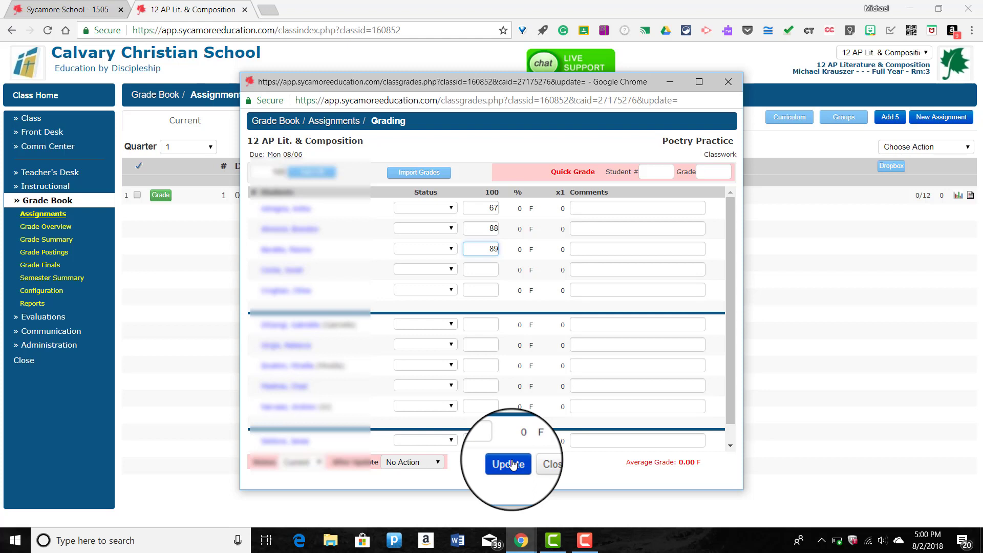
{"action": "left_click", "coordinate": [541, 463]}
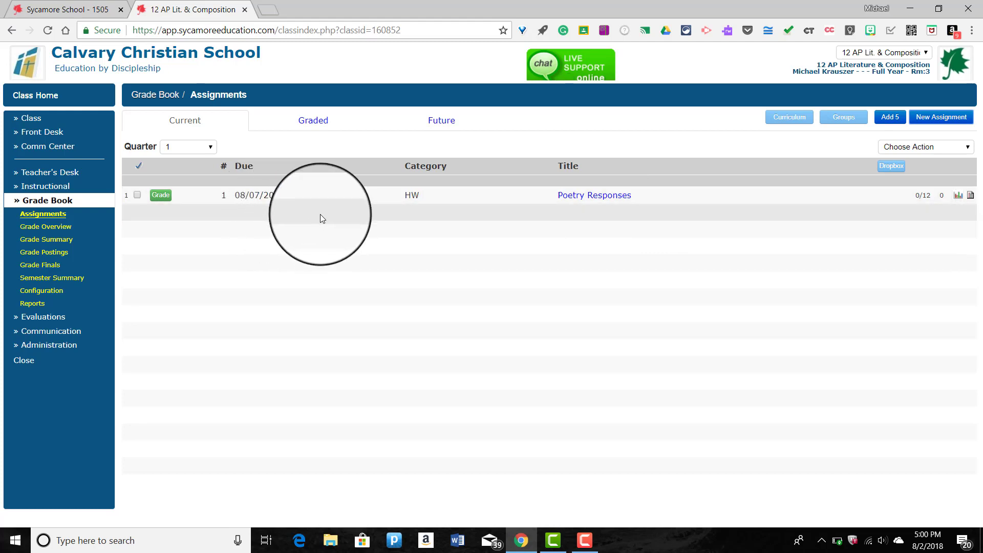
View the Poetry Responses grading sheet, close it, and reopen the grade book to refresh the assignment list.
{"action": "left_click", "coordinate": [165, 197]}
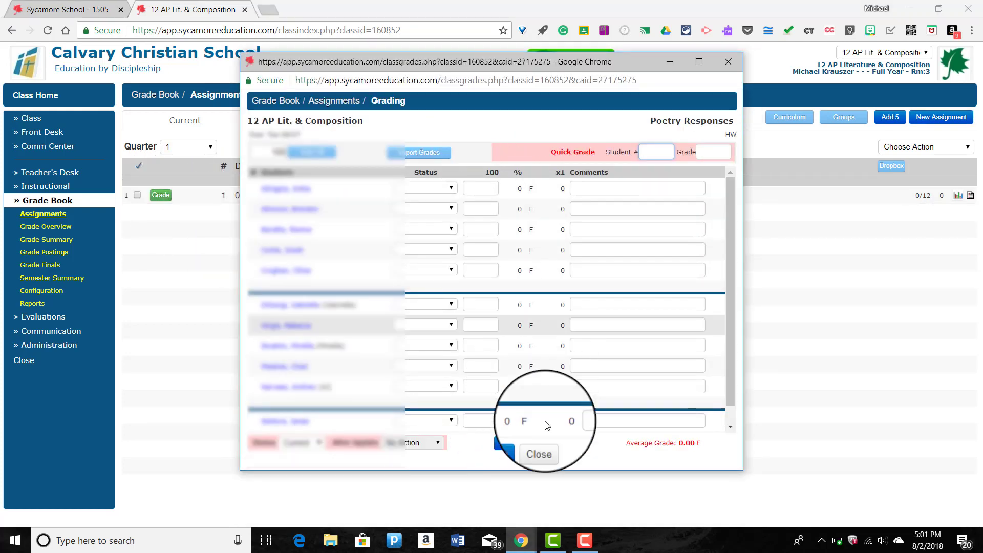
{"action": "left_click", "coordinate": [733, 63]}
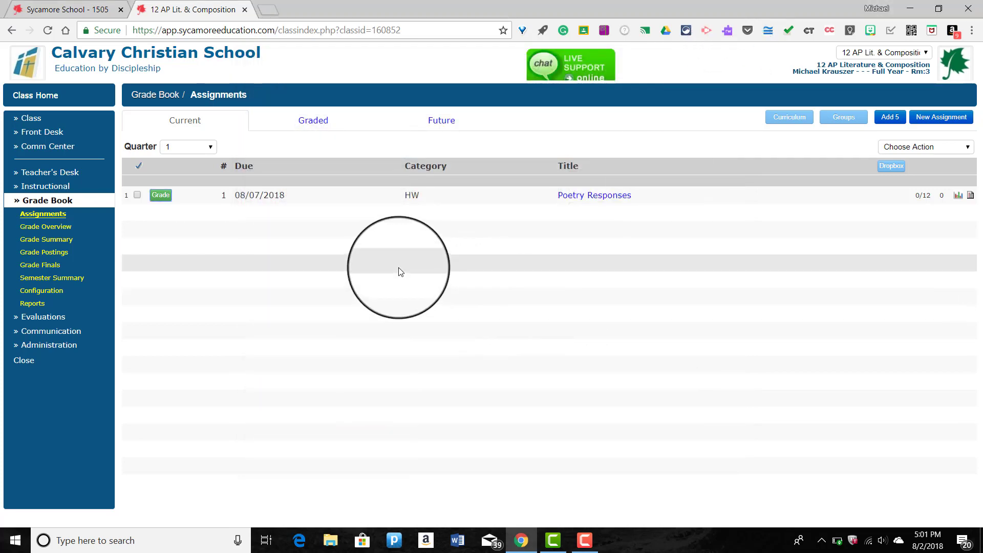
{"action": "left_click", "coordinate": [90, 205]}
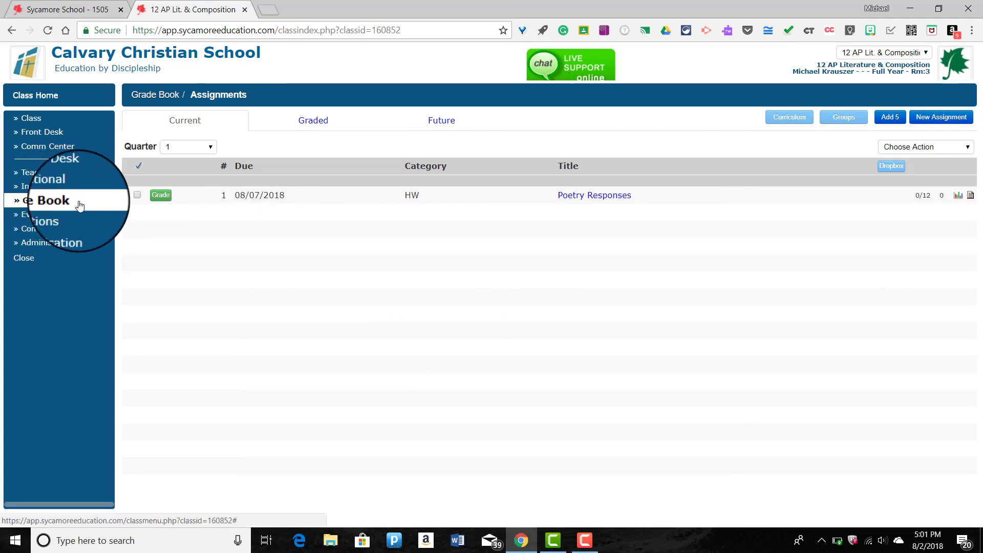
{"action": "left_click", "coordinate": [79, 201]}
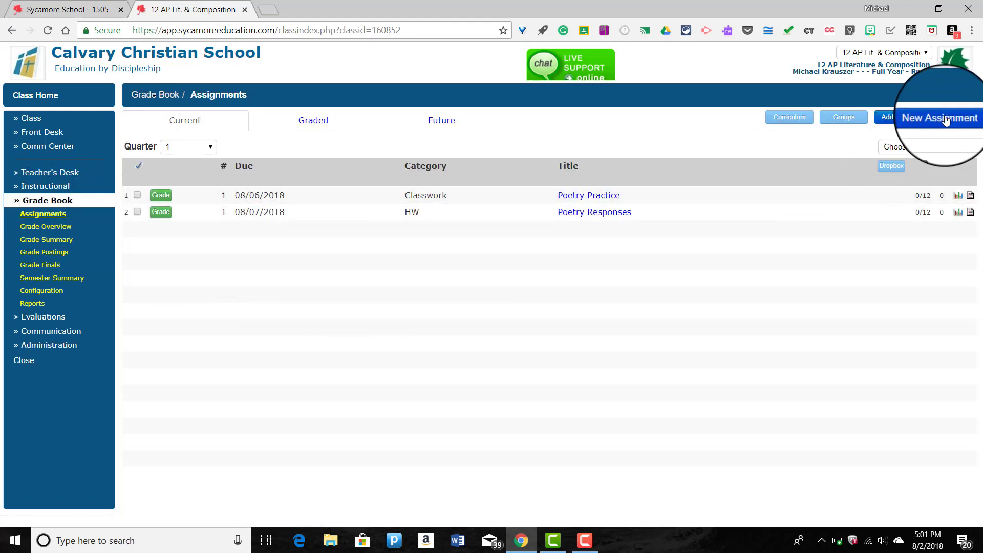
Open a blank new assignment form and review its category, title and description fields.
{"action": "left_click", "coordinate": [944, 122]}
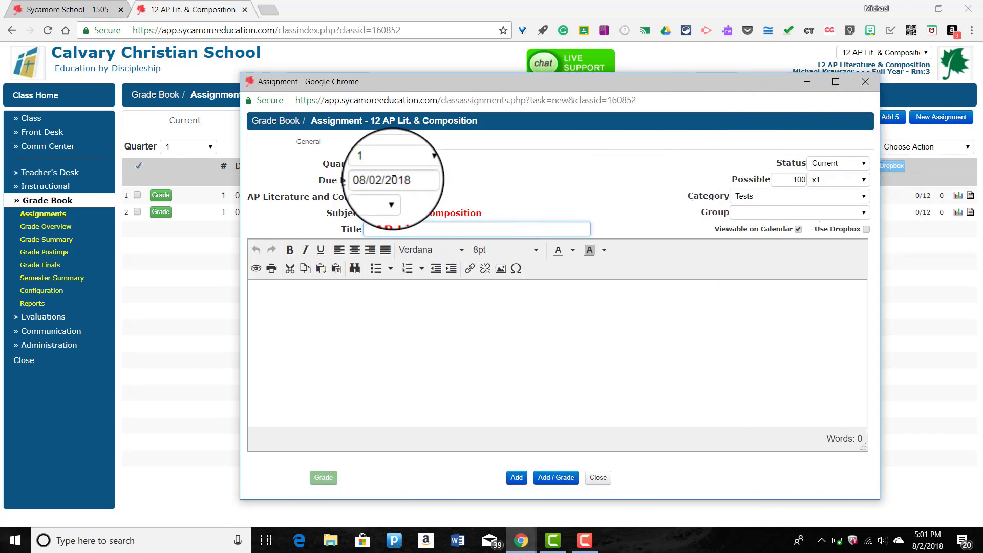
{"action": "left_click", "coordinate": [778, 196]}
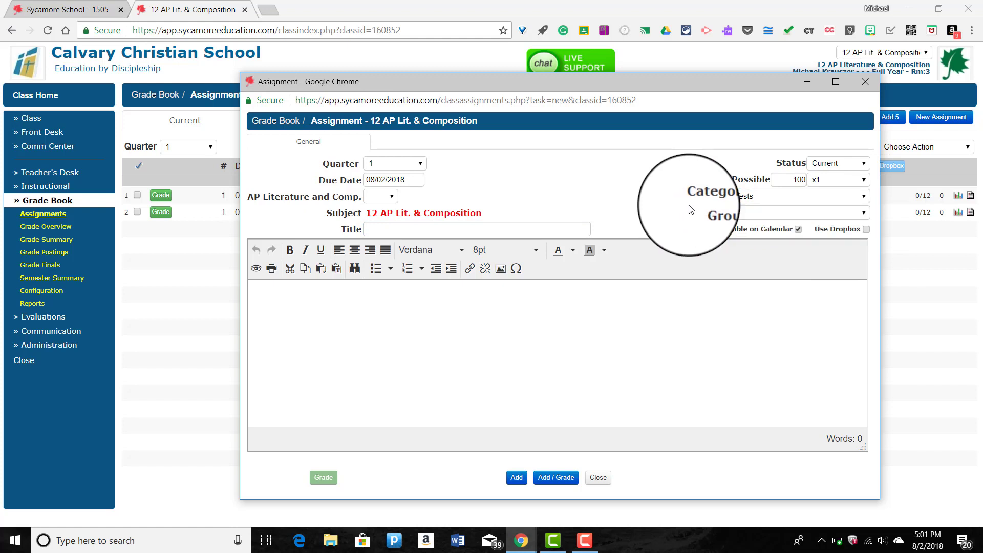
{"action": "left_click", "coordinate": [487, 228]}
{"action": "left_click", "coordinate": [736, 338]}
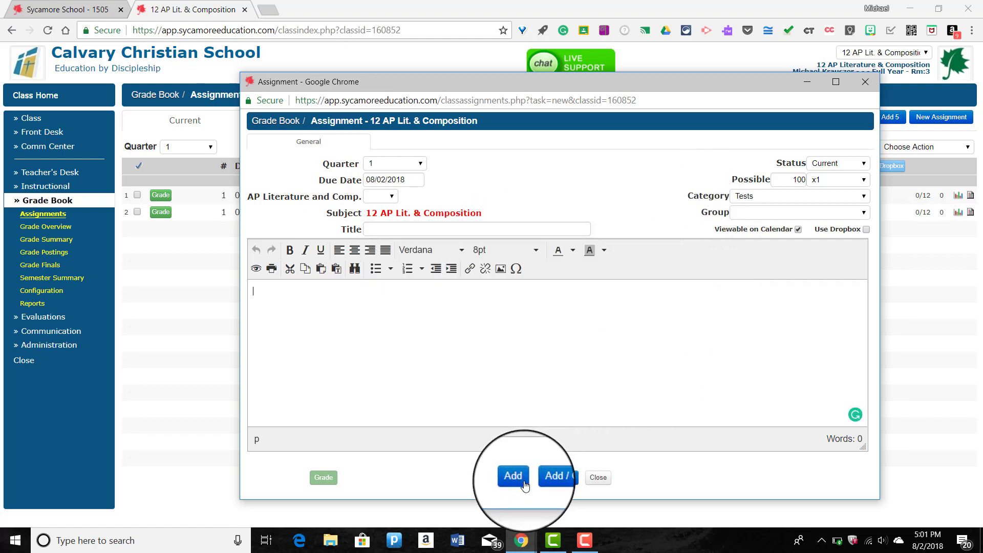